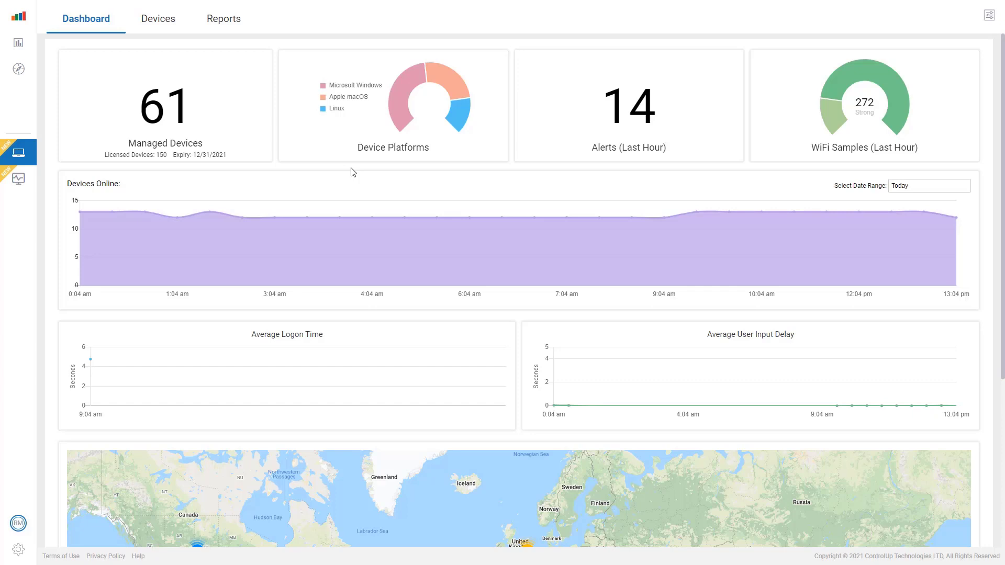
Look over the dashboard and view the devices-online date range choices, leaving them unchanged.
mouse_move(411, 82)
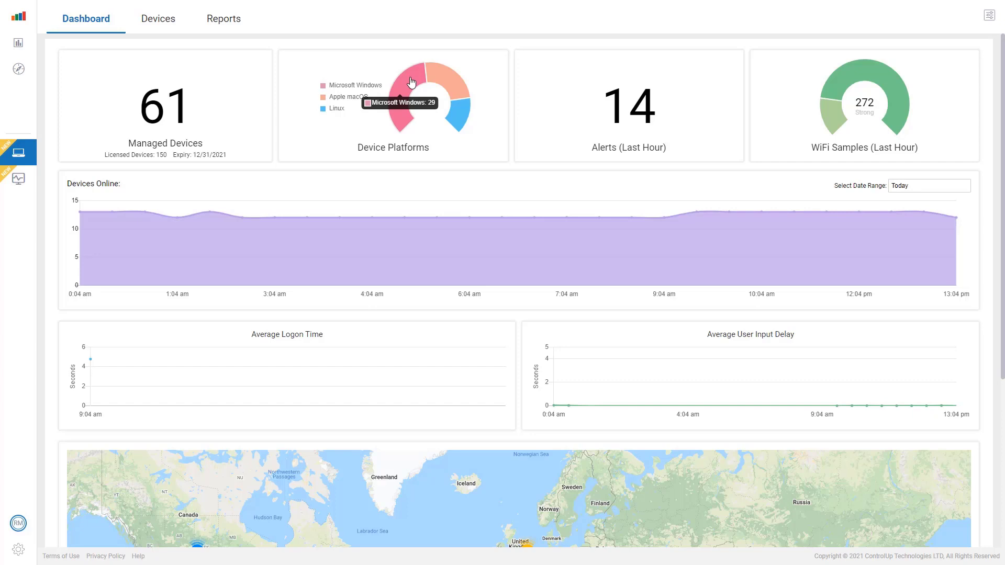
mouse_move(449, 80)
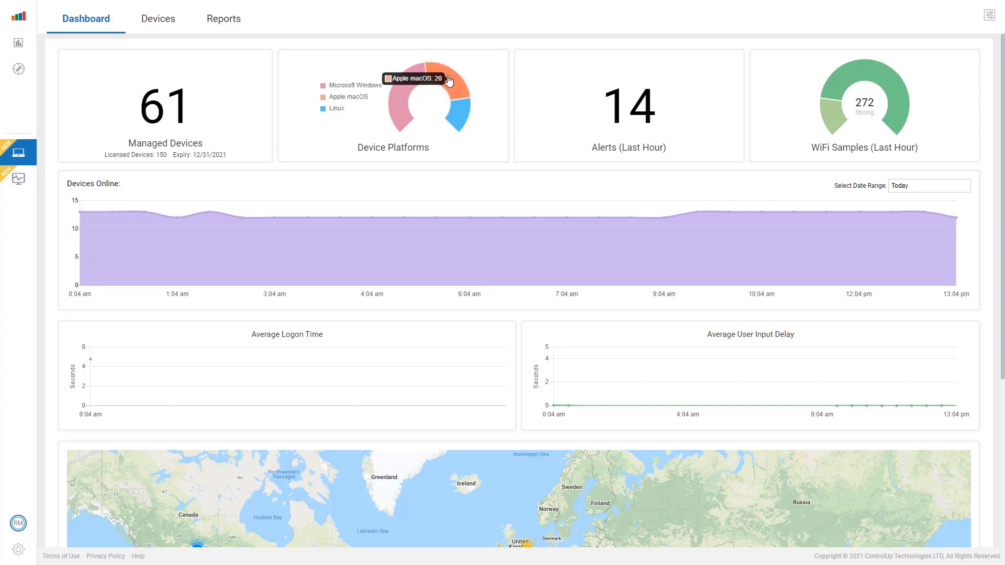
mouse_move(467, 114)
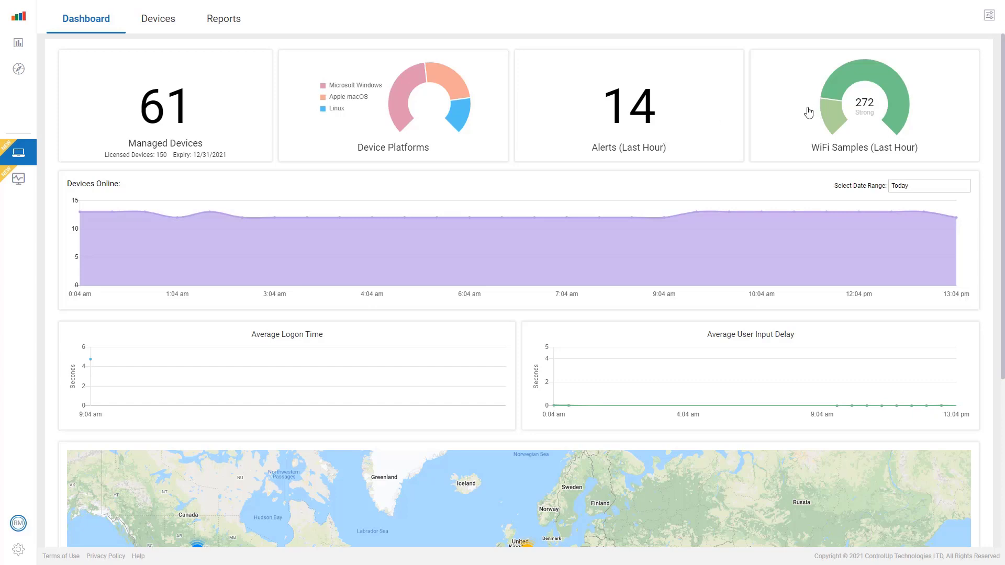
mouse_move(863, 79)
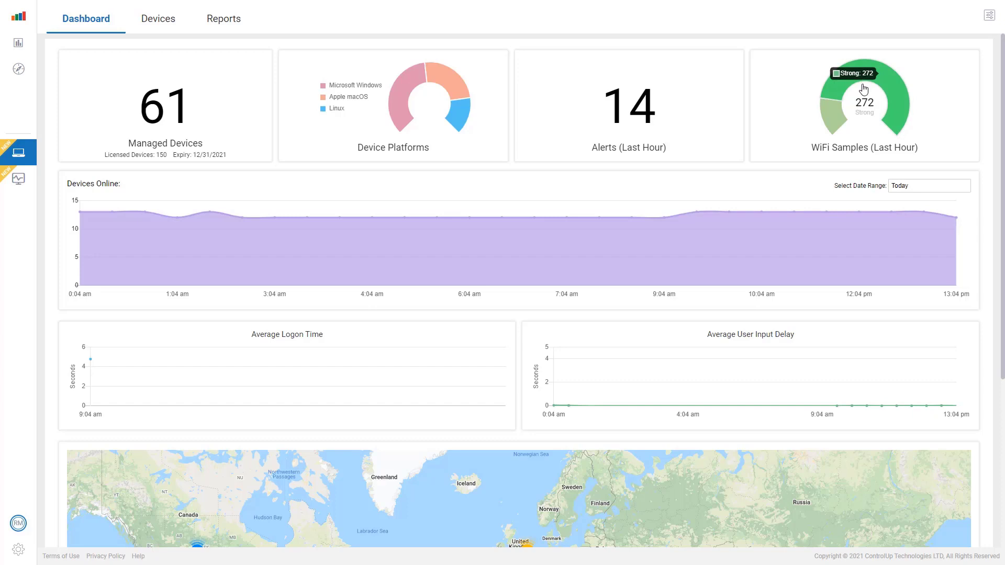
mouse_move(835, 127)
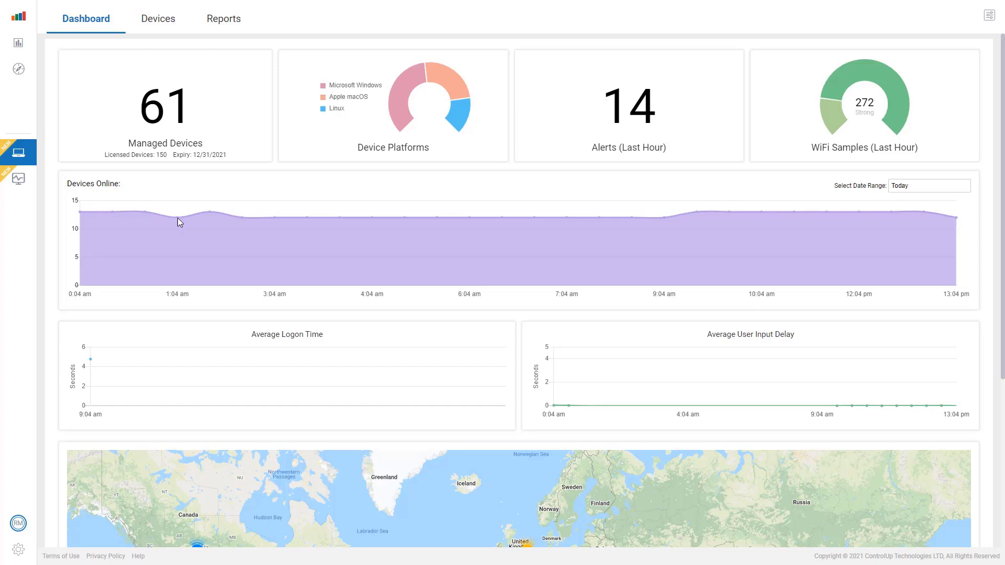
mouse_move(211, 211)
mouse_move(242, 218)
left_click(920, 187)
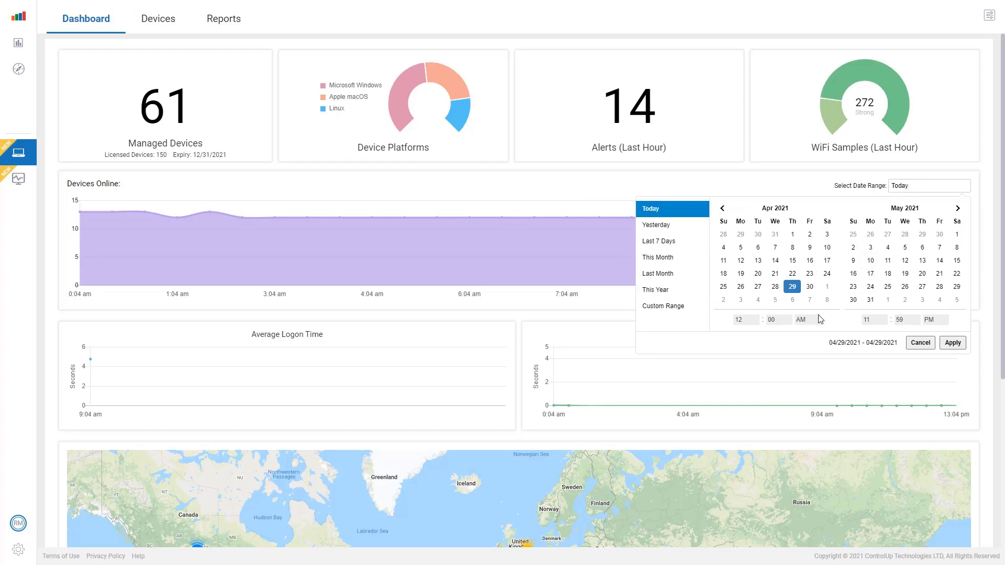
left_click(596, 197)
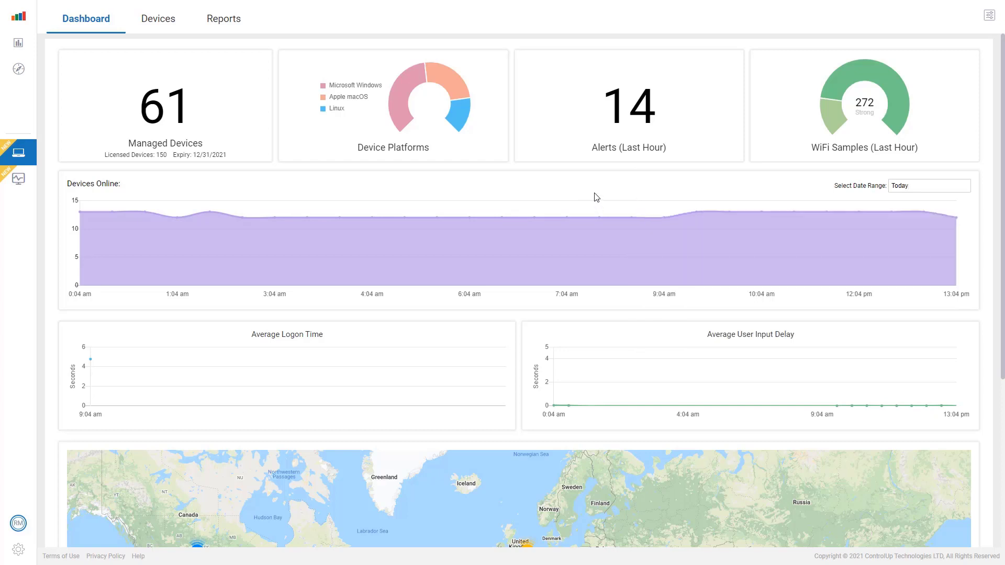
Scroll down to the device map, back up, and bring up the Configuration menu.
scroll(594, 198, "down", 3)
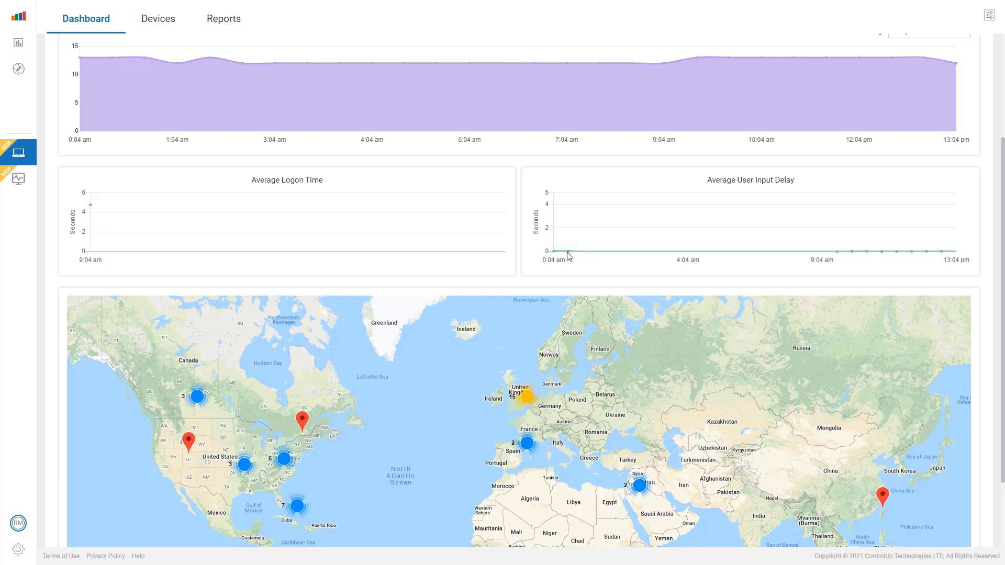
mouse_move(570, 252)
scroll(932, 285, "down", 2)
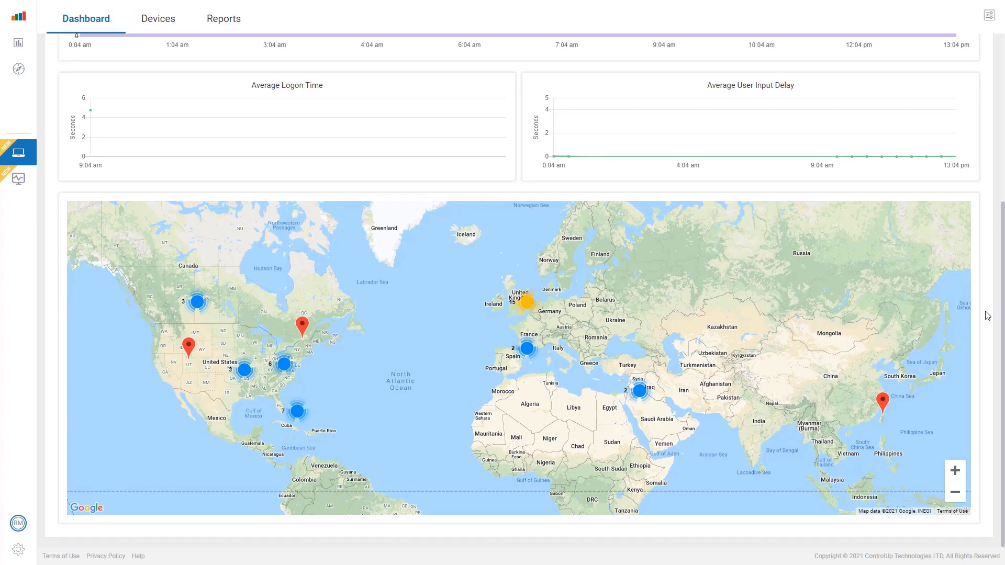
scroll(988, 316, "up", 5)
left_click(990, 15)
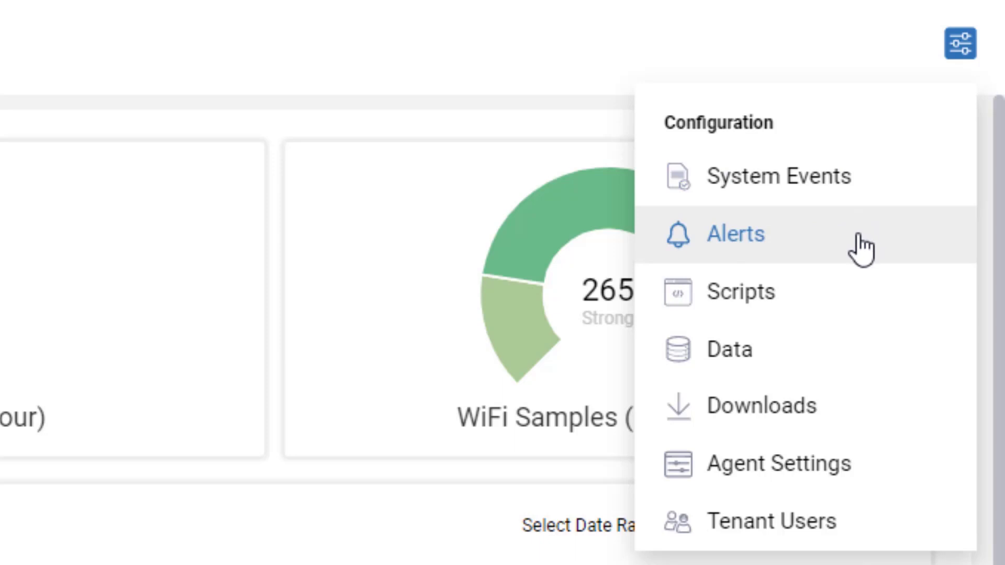
In Scripts, view the IGEL Linux Agent - Update To Latest script, then start a new script and review its languages.
left_click(783, 296)
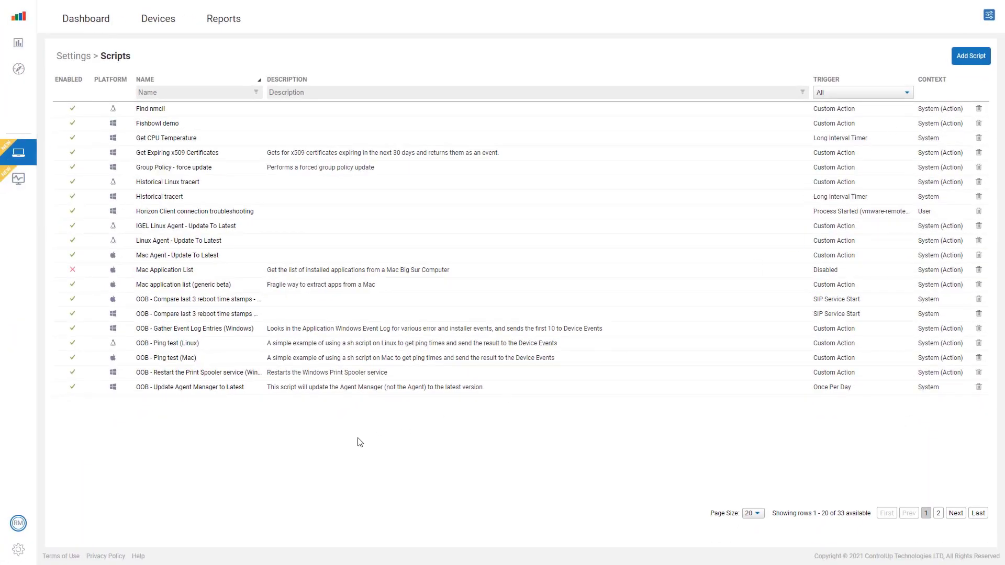
left_click(214, 227)
left_click(971, 58)
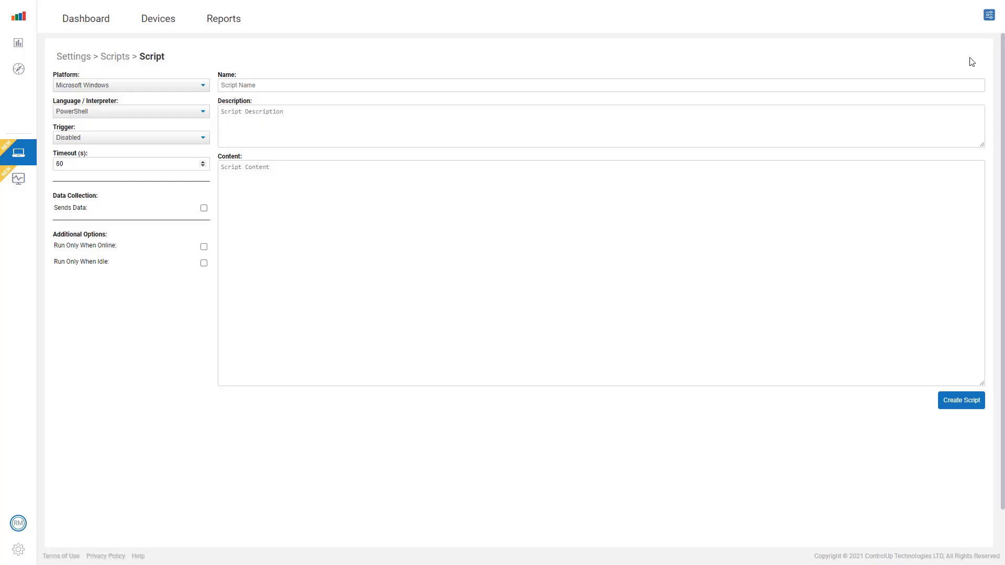
left_click(207, 113)
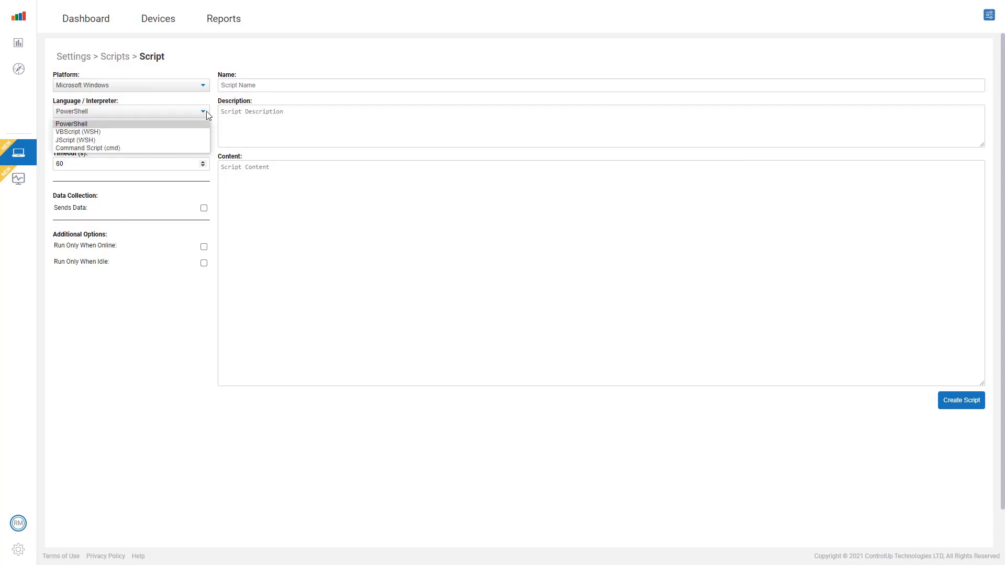
left_click(208, 113)
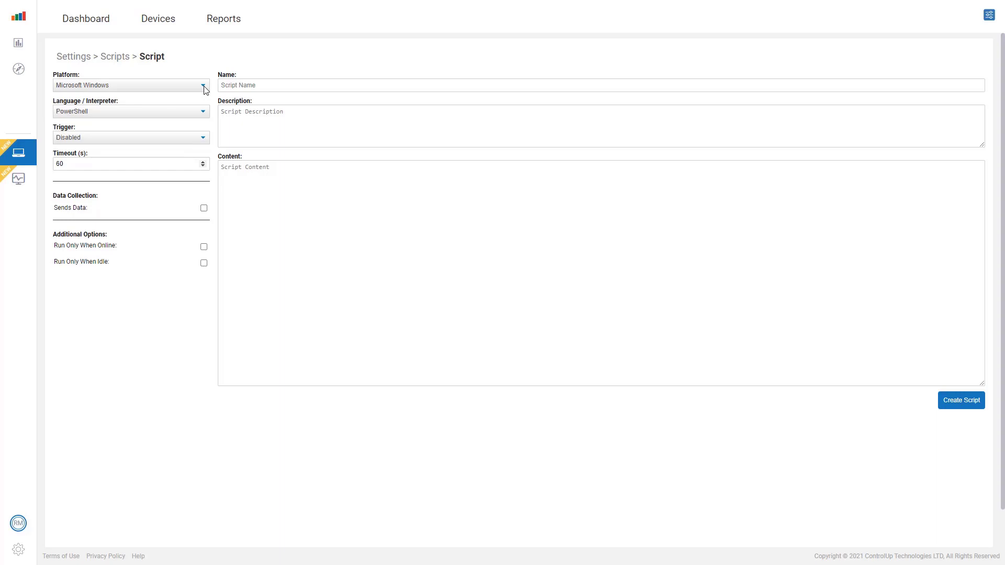
Set the new script's platform to macOS, then Linux, keeping PowerShell as the interpreter.
left_click(204, 87)
left_click(173, 106)
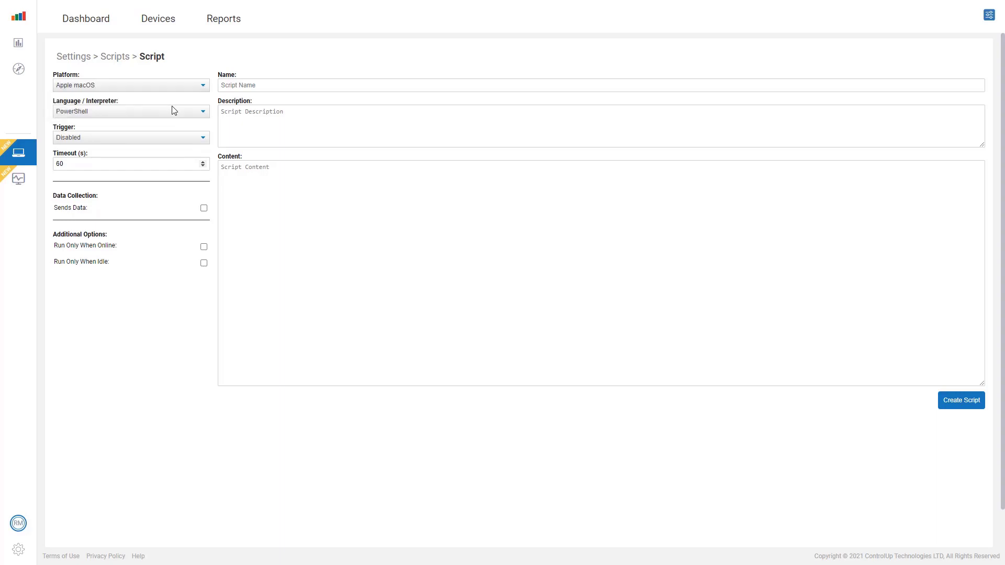
left_click(203, 111)
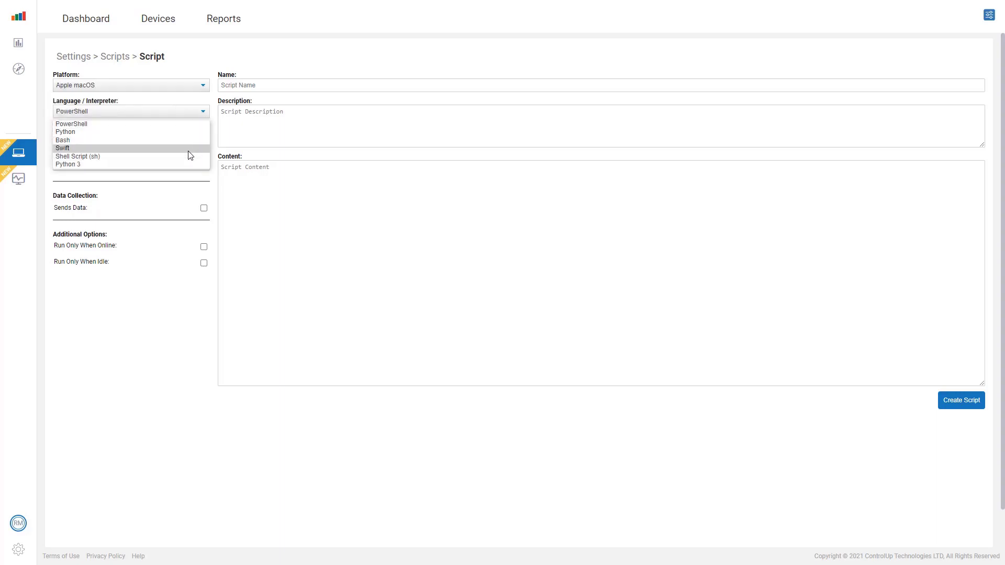
left_click(203, 112)
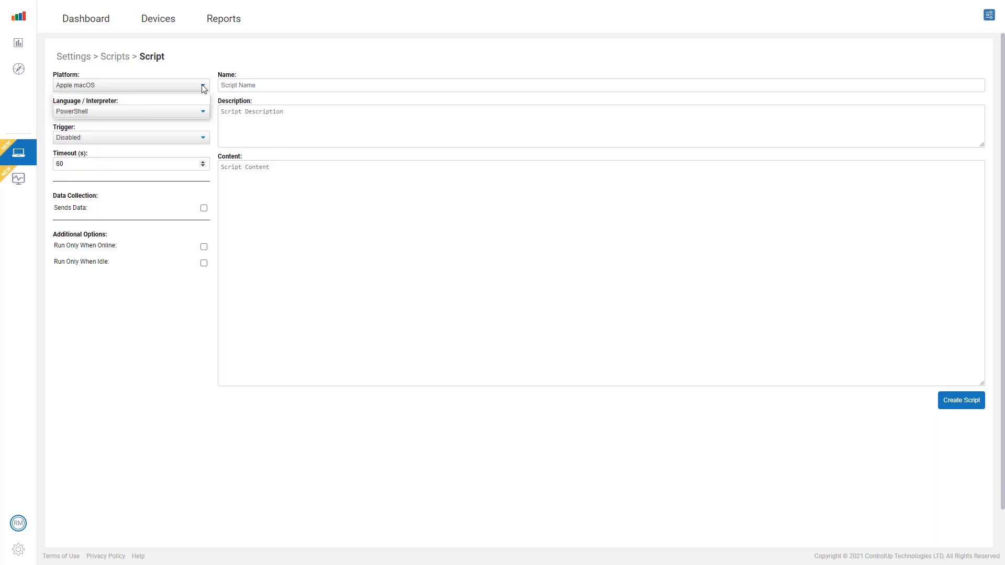
left_click(203, 85)
left_click(178, 113)
left_click(203, 112)
left_click(204, 112)
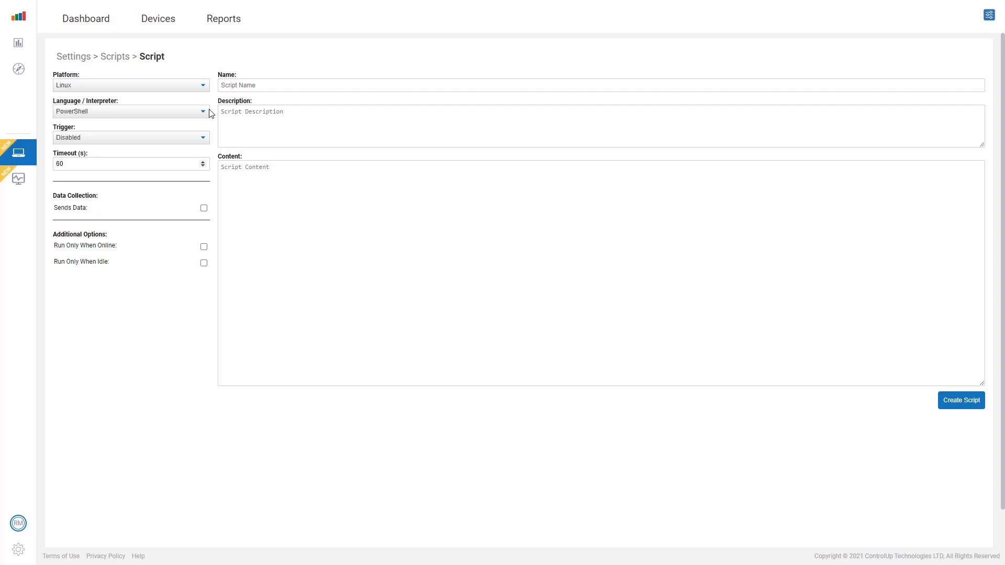
From the Dashboard, use the macOS segment of the Device Platforms chart to reach the 61-device list.
left_click(84, 24)
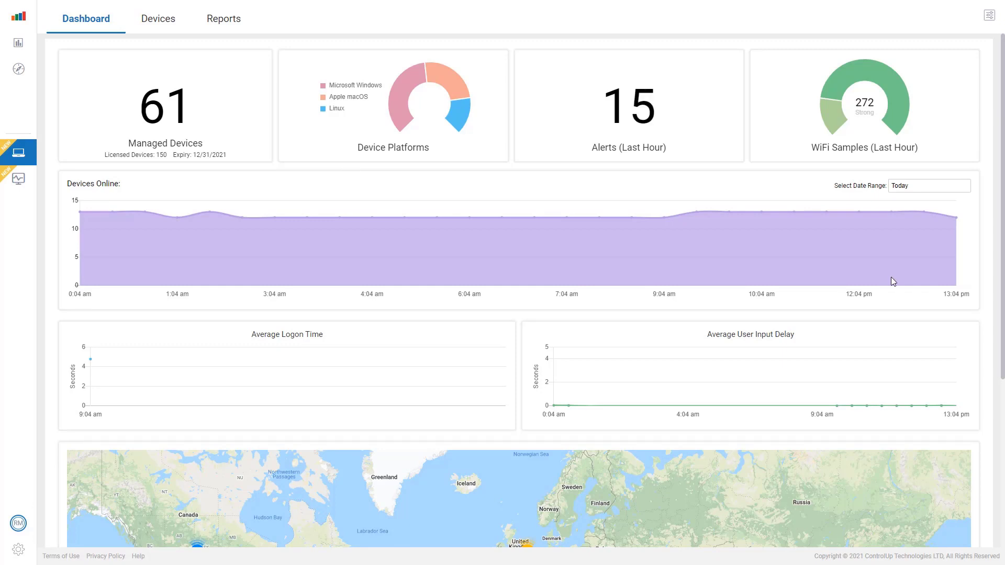
left_click(452, 82)
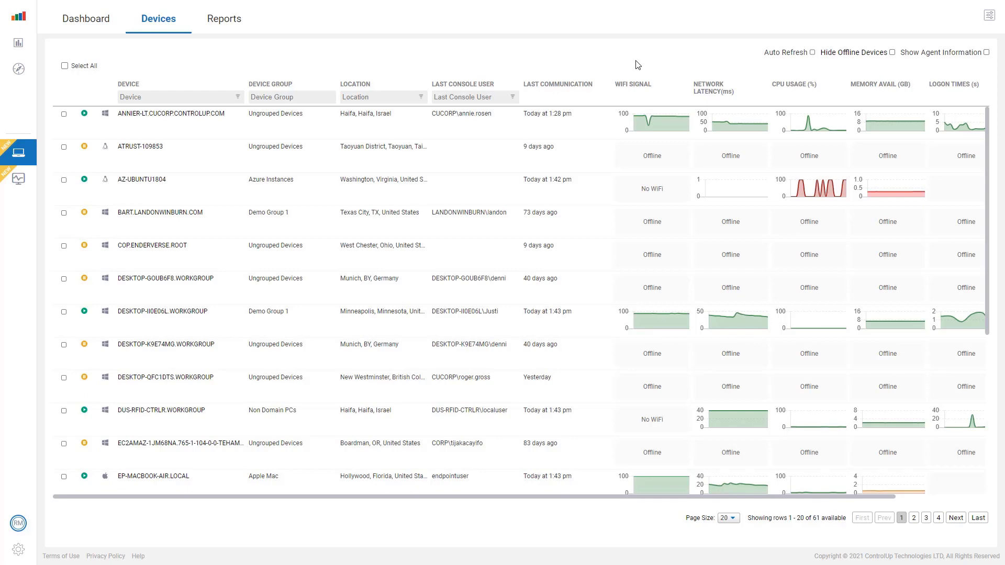
left_click_drag(858, 497, 886, 496)
left_click(892, 53)
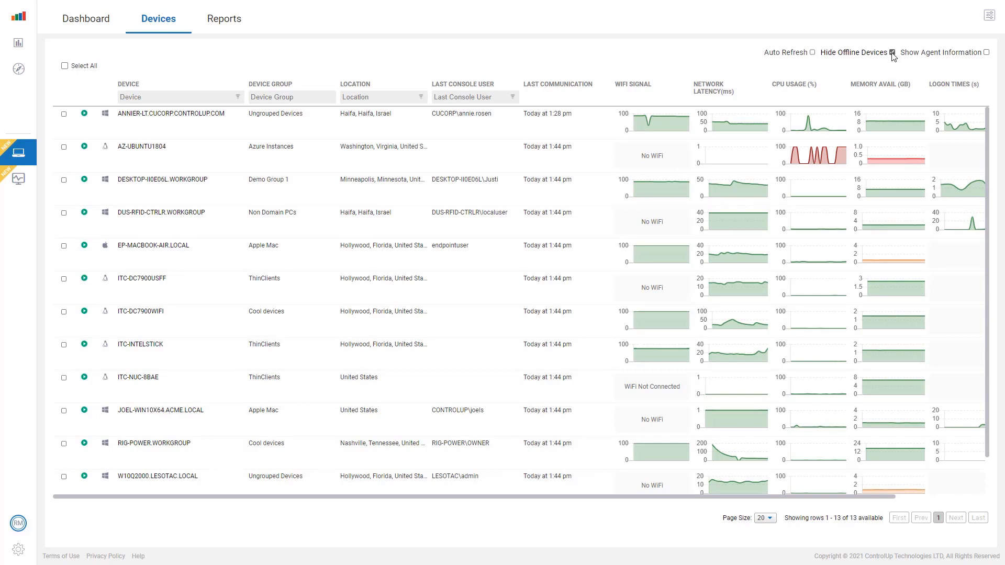
left_click(892, 52)
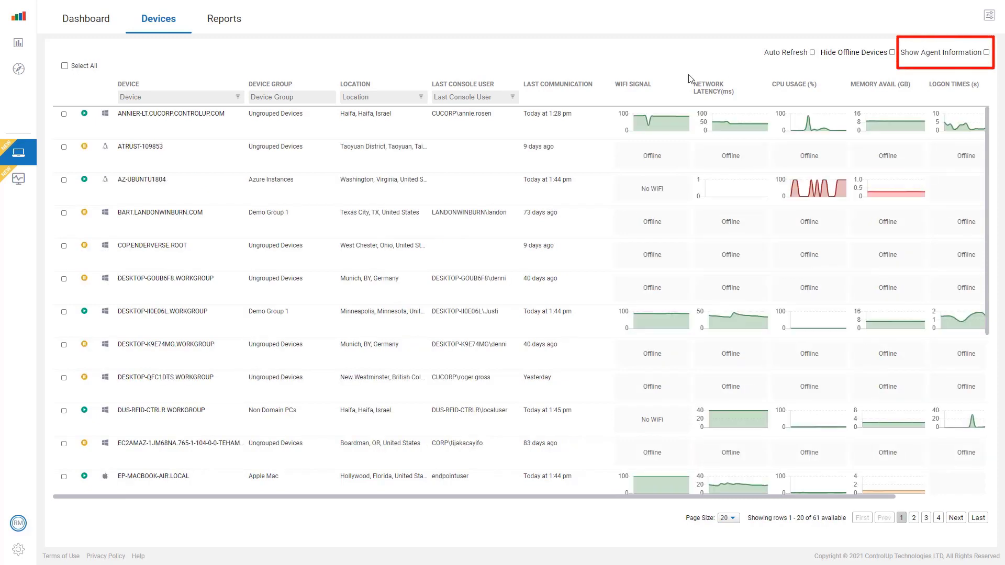
left_click(421, 98)
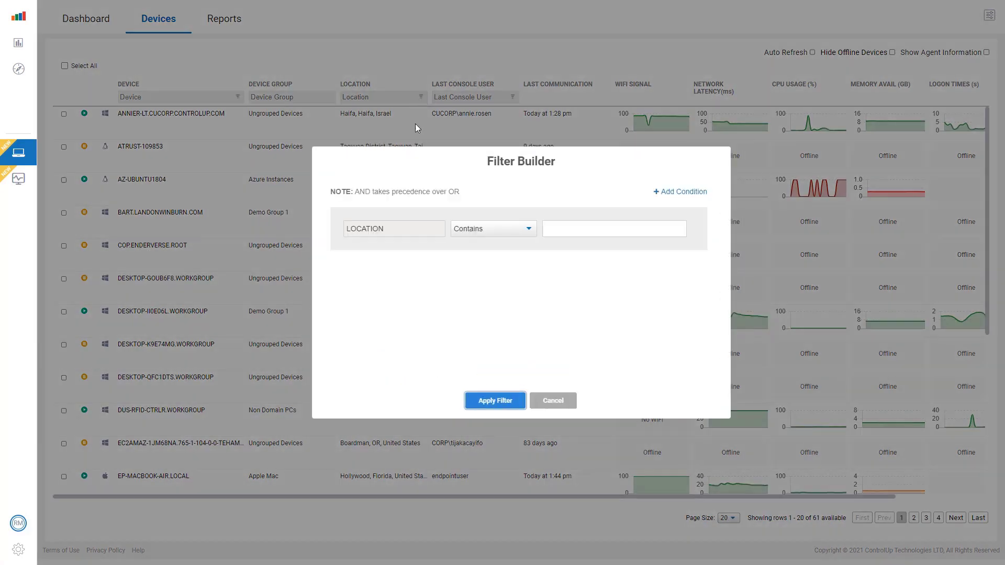
left_click(523, 229)
left_click(522, 228)
left_click(684, 192)
left_click(510, 258)
left_click(503, 274)
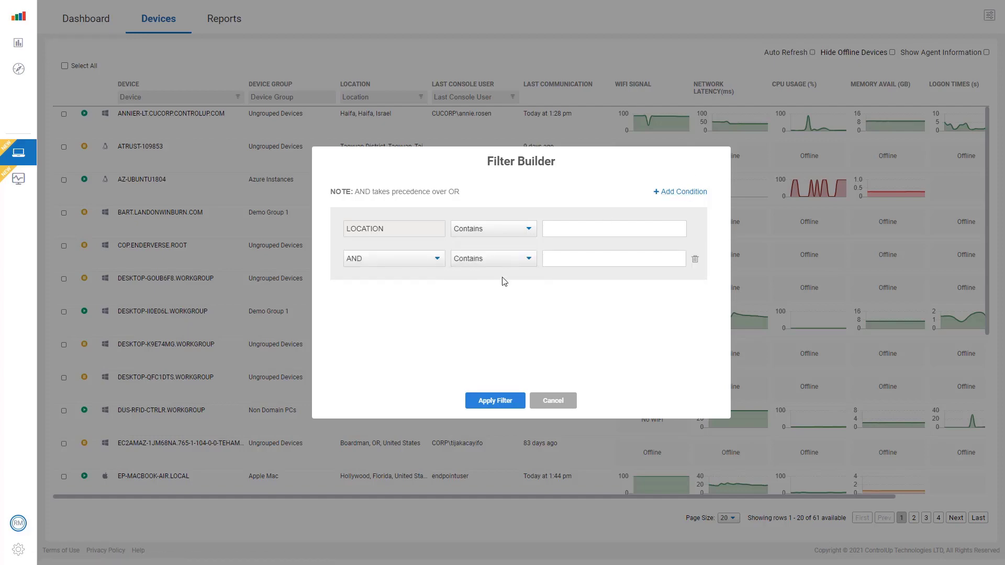
left_click(553, 400)
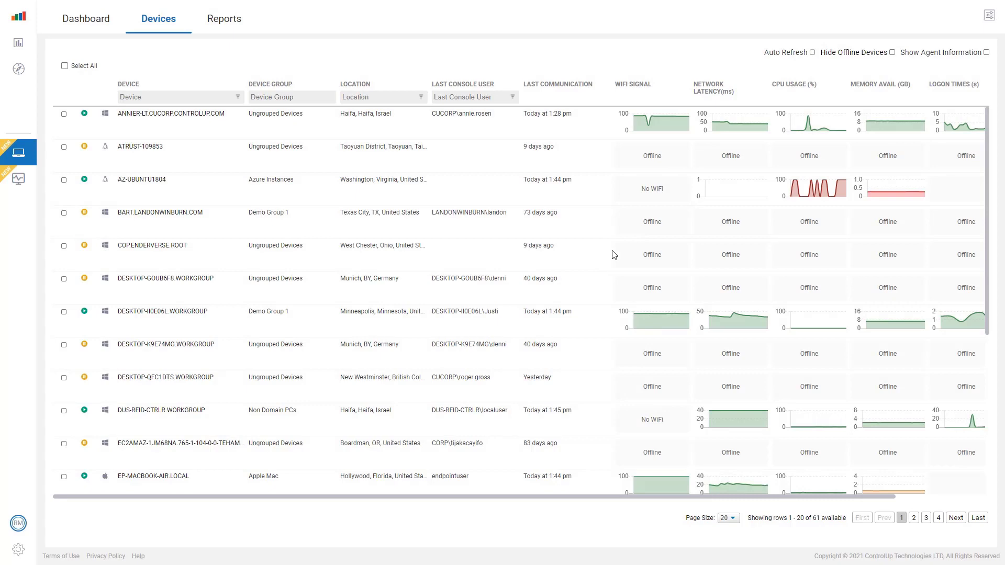
Open the Reports menu listing device, Windows apps, performance/security, custom and preview reports.
left_click(233, 32)
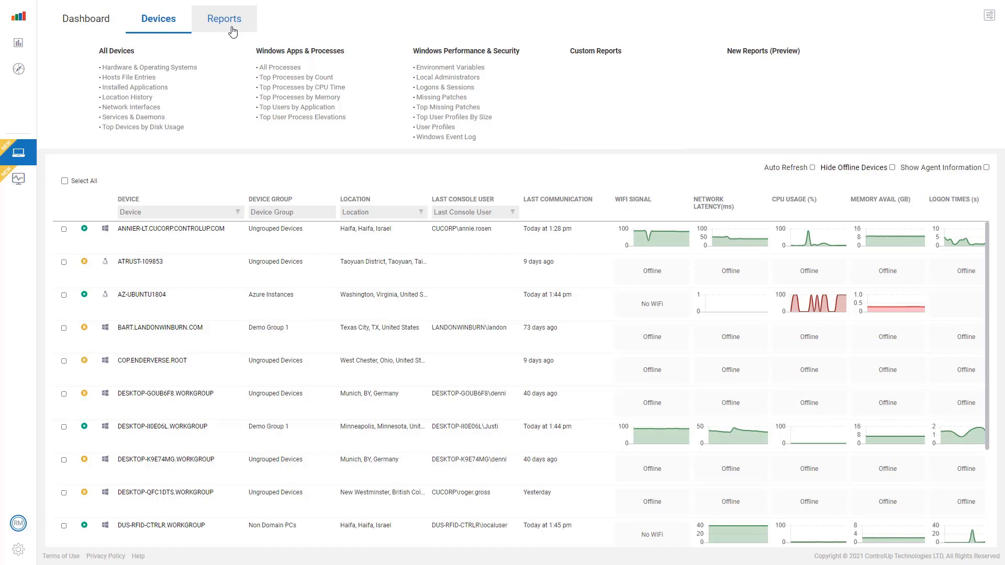
Open the Missing Patches report under Windows Performance & Security.
left_click(444, 99)
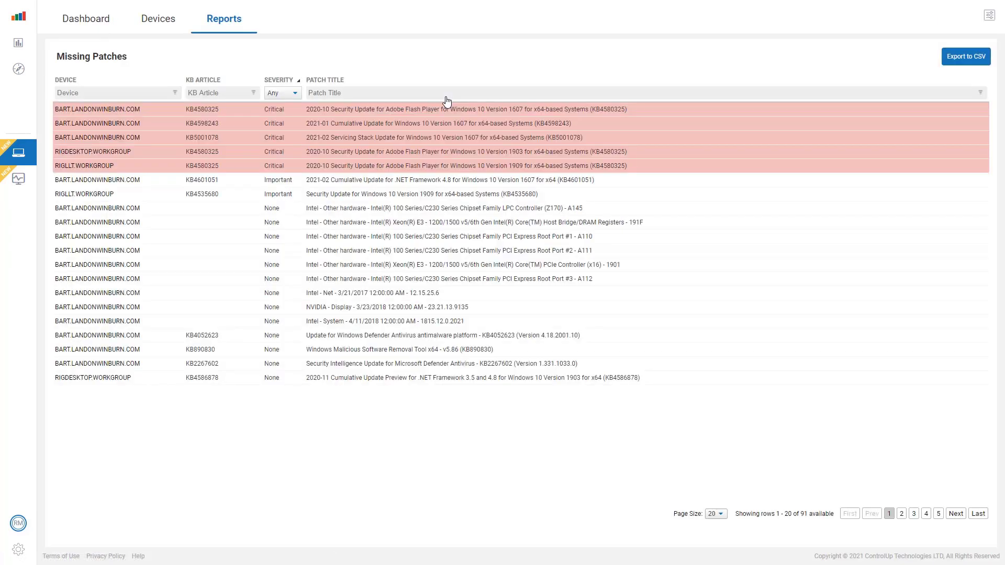